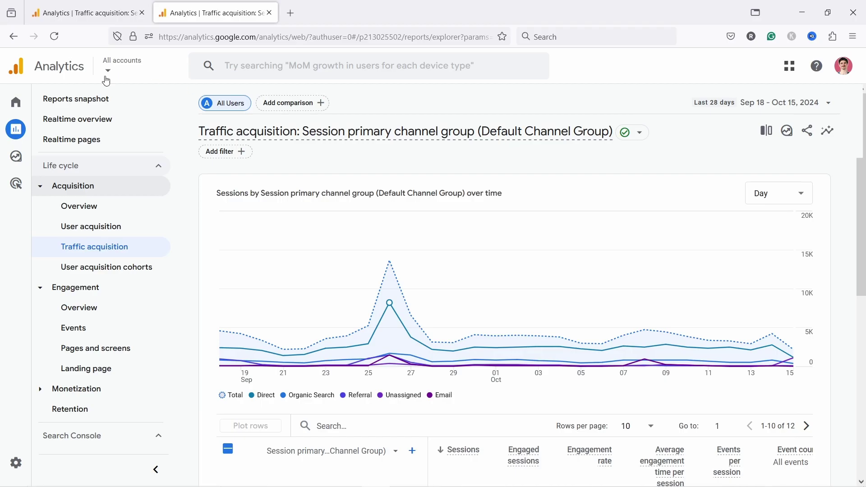
mouse_move(29, 136)
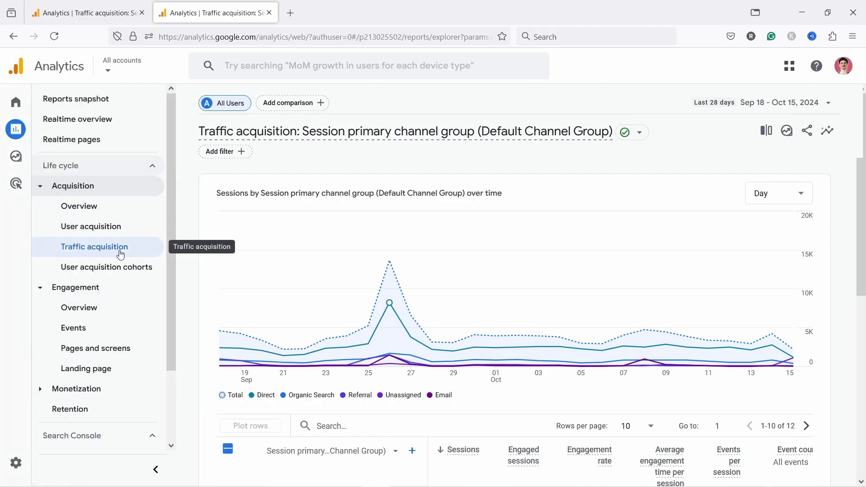
scroll(863, 219, "down", 7)
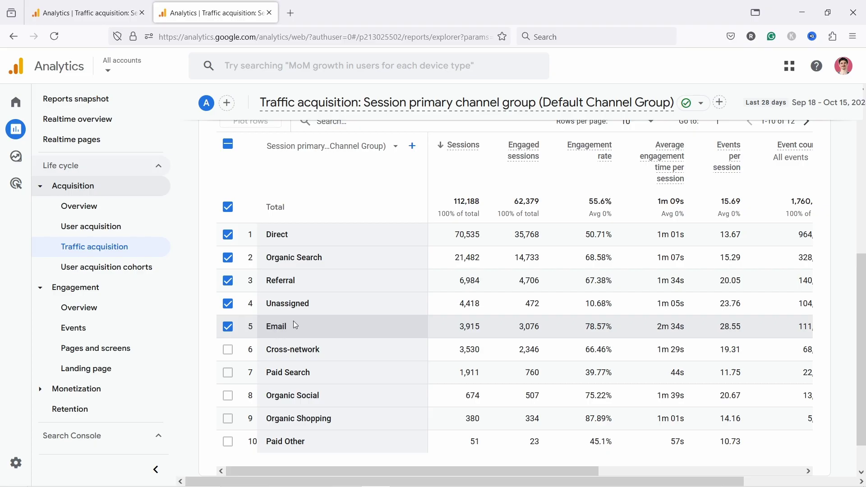
scroll(295, 316, "down", 2)
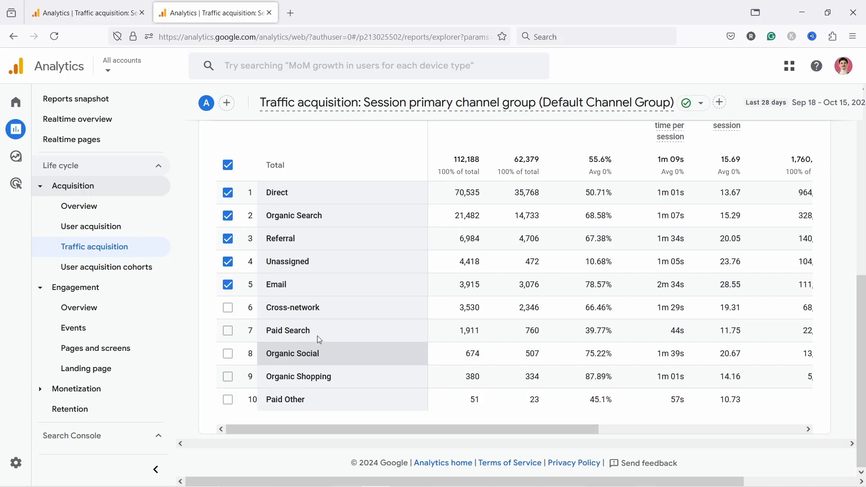
left_click_drag(268, 355, 321, 350)
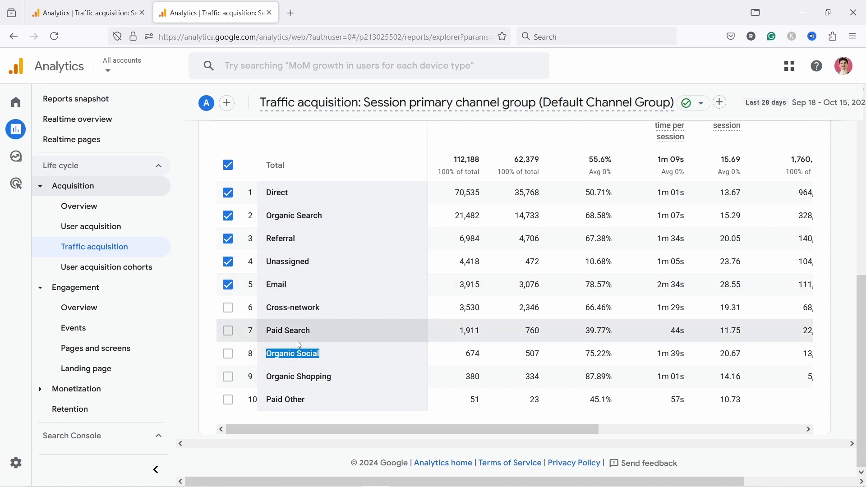
- Filter the traffic acquisition table rows with the search term 'social'
scroll(325, 345, "up", 3)
left_click(333, 182)
type("social")
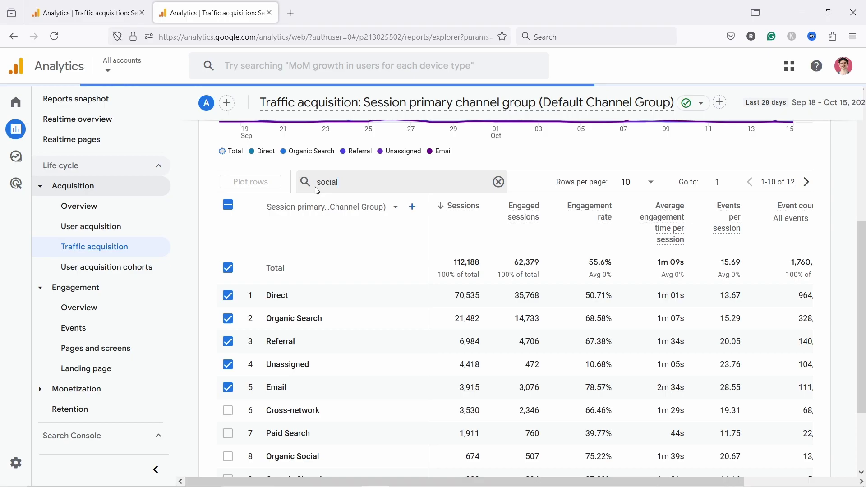
key("Return")
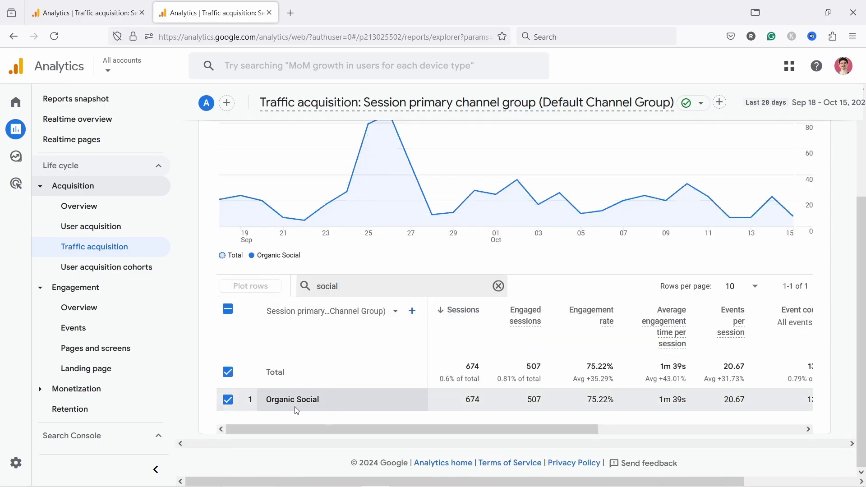
- Add Session source / medium as the secondary dimension, showing sites.google.com / referral first
left_click(410, 311)
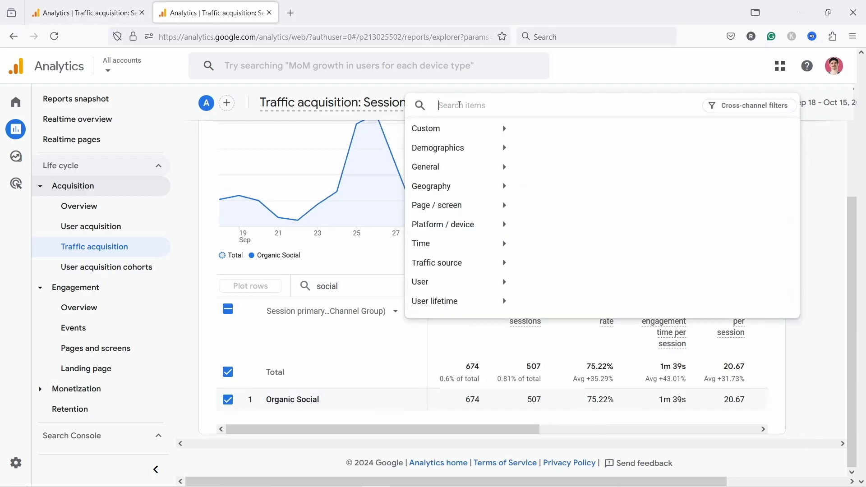
type("source")
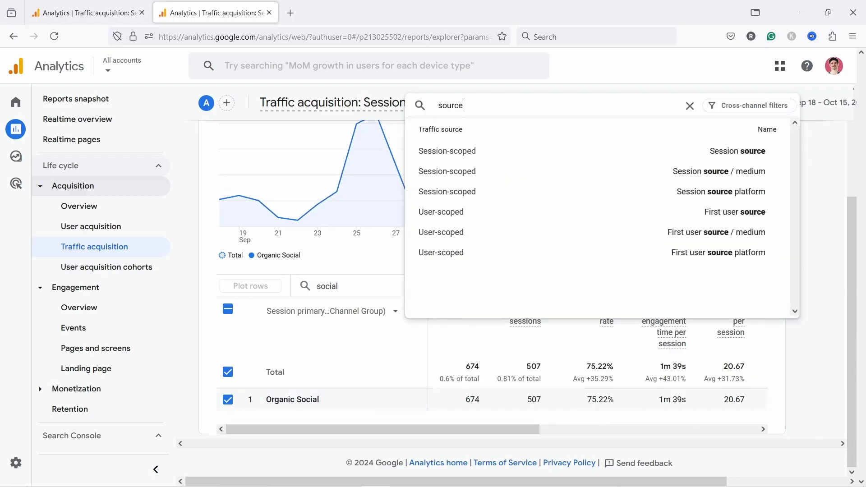
left_click(709, 176)
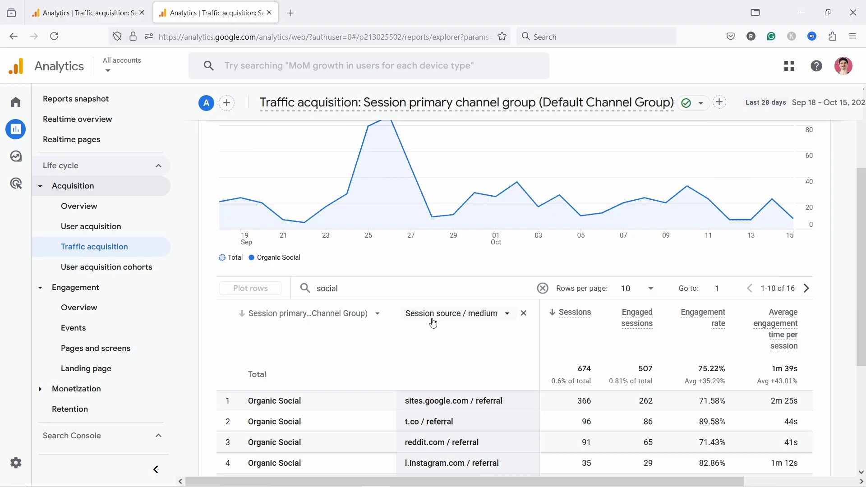
scroll(451, 324, "down", 3)
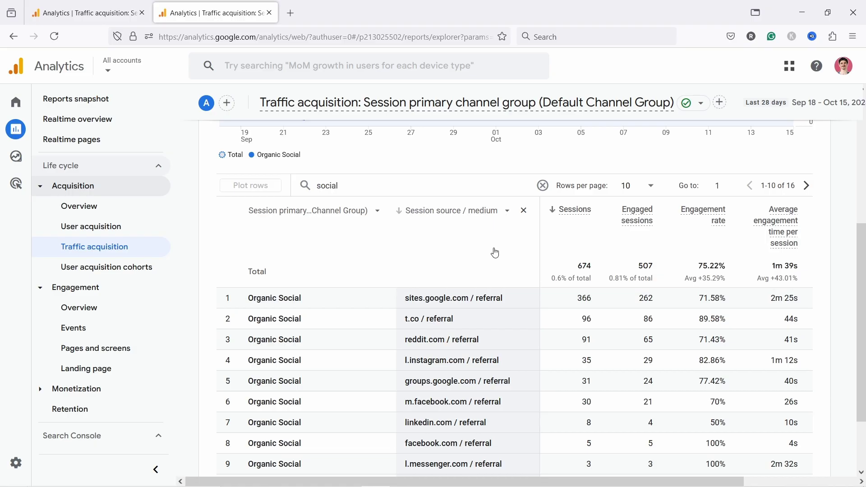
scroll(487, 245, "down", 1)
scroll(453, 325, "up", 1)
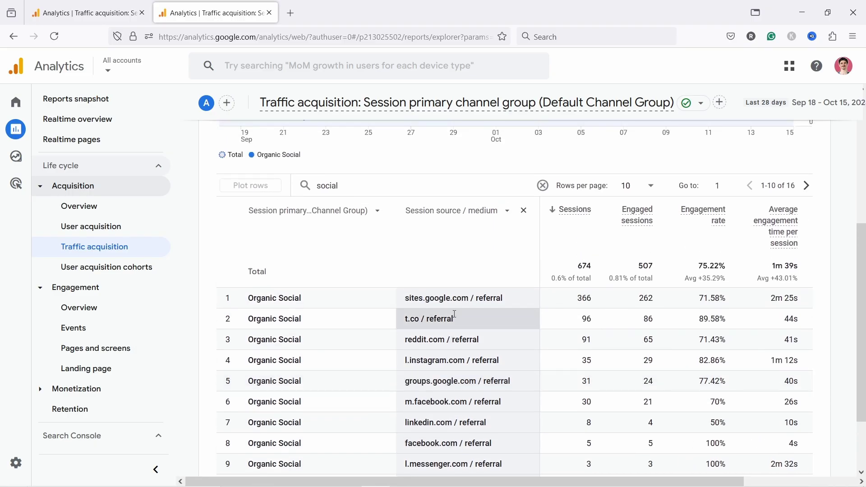
- Replace the secondary dimension with Session source, showing sites.google.com at $4,038.53 revenue
left_click(451, 210)
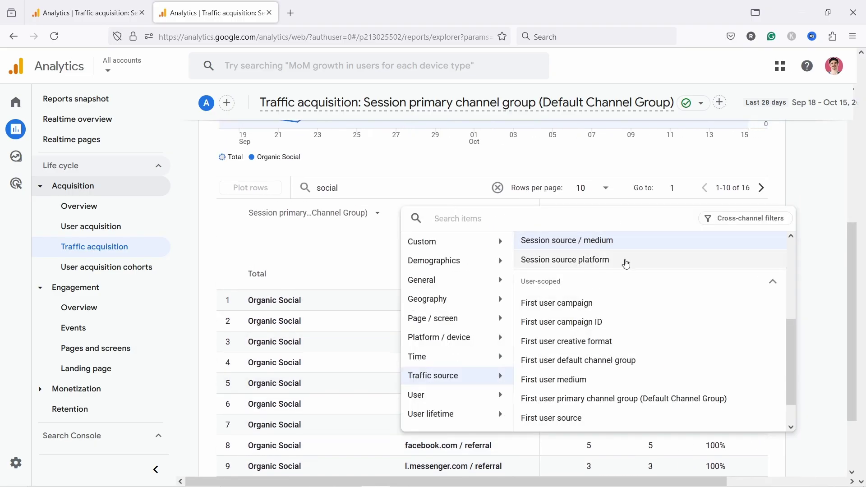
type("sou")
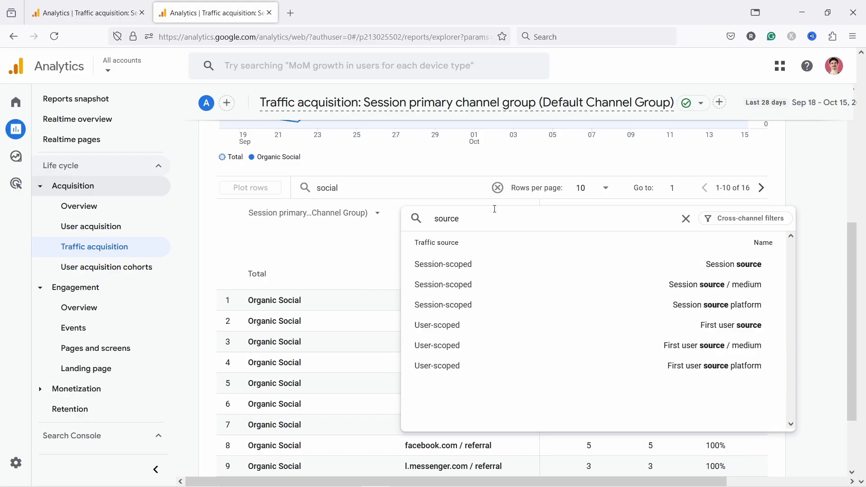
type("rce")
left_click(628, 264)
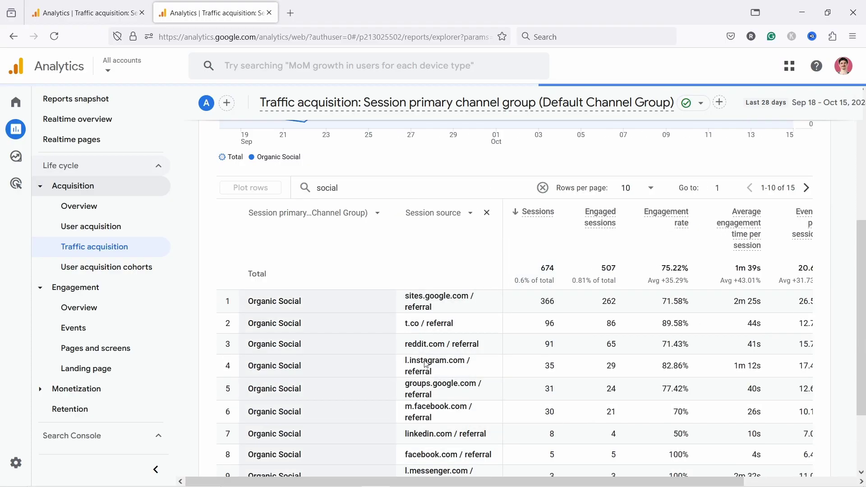
scroll(431, 291, "down", 2)
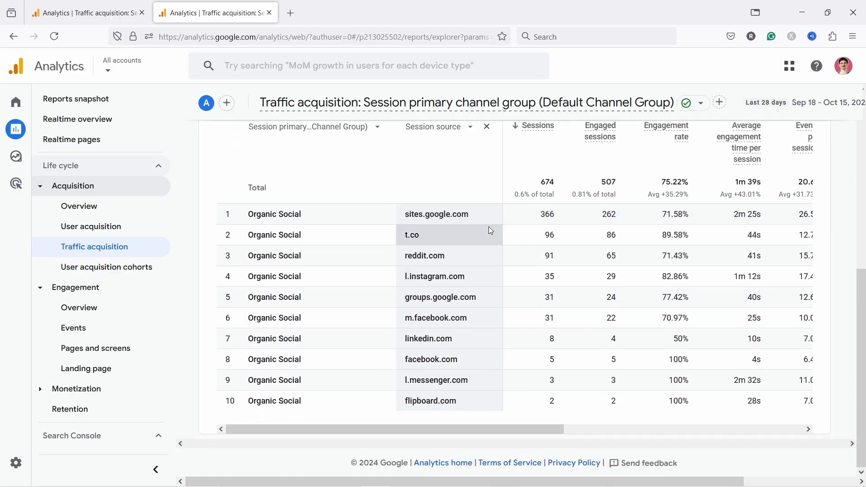
scroll(457, 183, "up", 1)
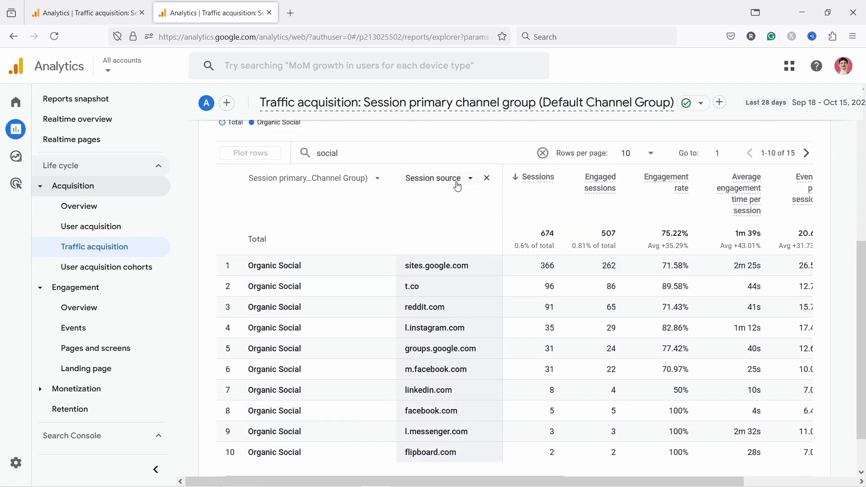
scroll(449, 178, "down", 1)
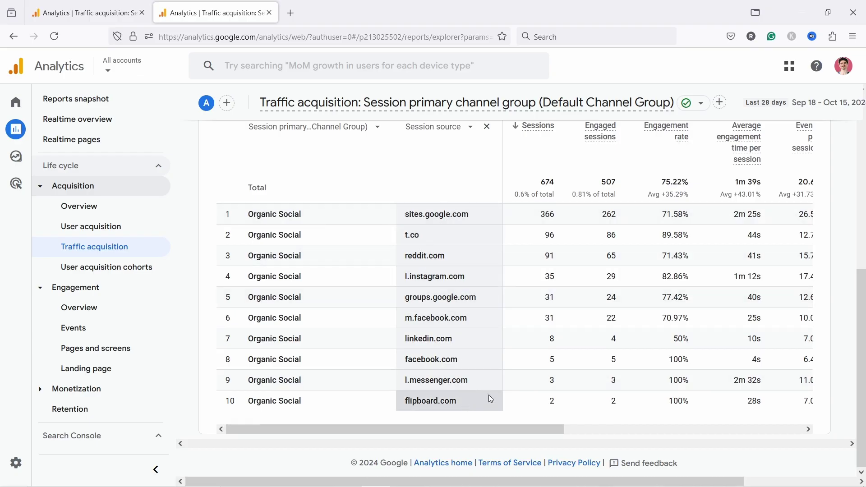
left_click_drag(501, 426, 749, 407)
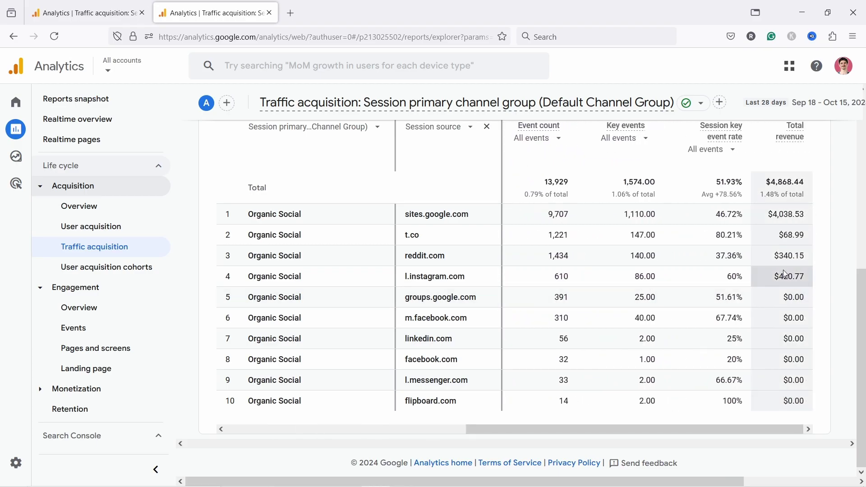
scroll(792, 260, "up", 2)
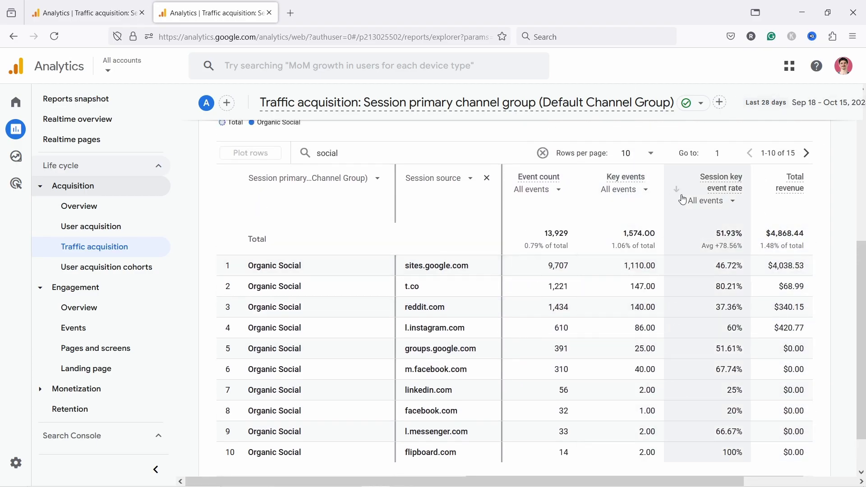
scroll(712, 276, "down", 2)
scroll(693, 284, "up", 2)
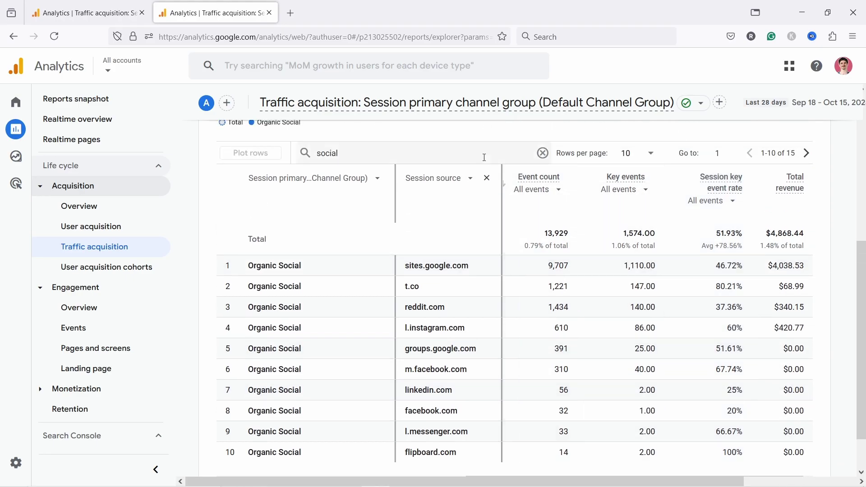
scroll(464, 482, "right", 1)
scroll(726, 354, "up", 4)
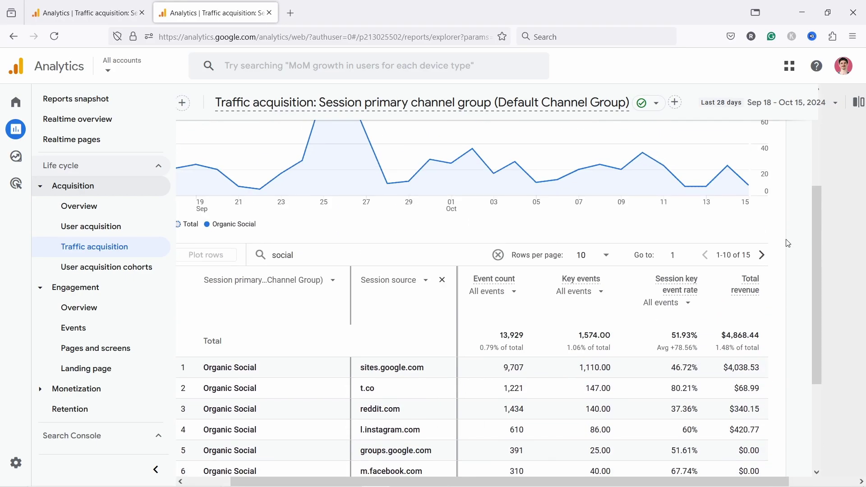
scroll(637, 371, "up", 4)
scroll(769, 245, "left", 1)
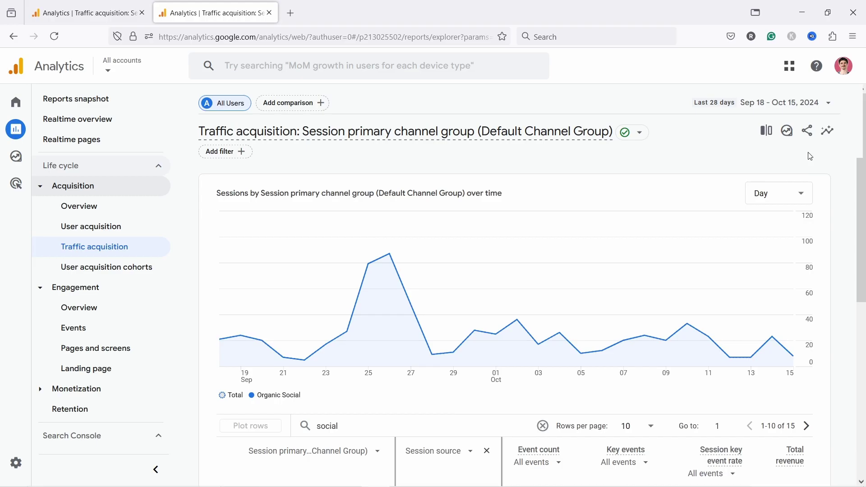
left_click(84, 13)
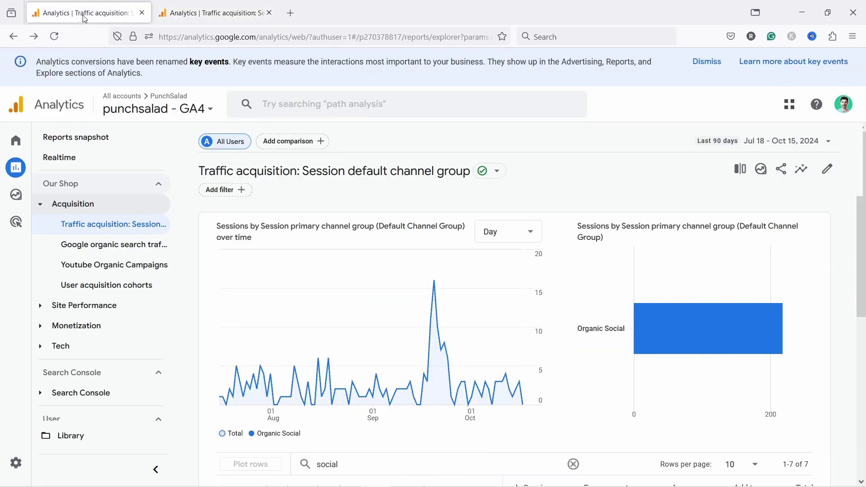
- Open the metrics list for customizing the second property's Traffic acquisition report
left_click(828, 173)
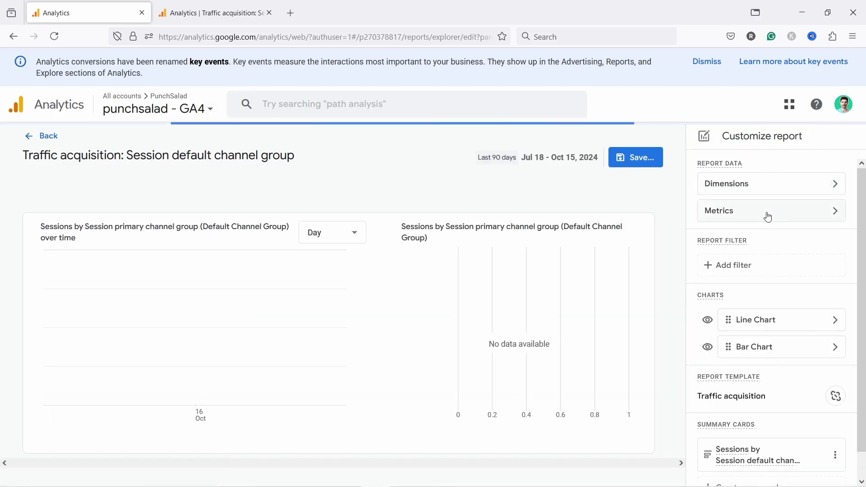
left_click(731, 211)
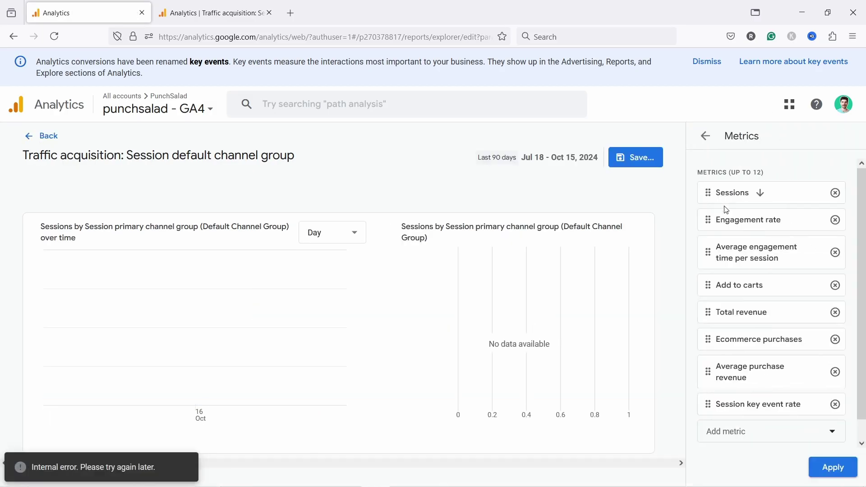
scroll(833, 315, "down", 1)
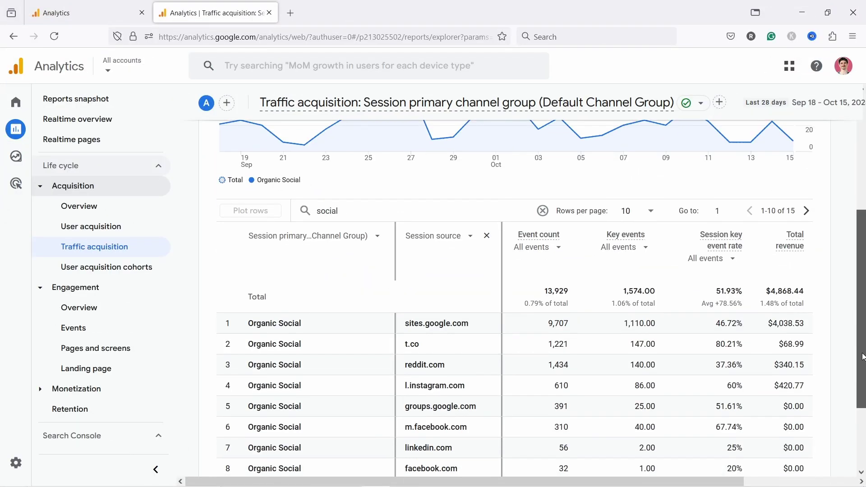
- Scroll across the Organic Social table's metric columns, such as reddit.com's 71.43% engagement rate
scroll(864, 392, "down", 2)
left_click_drag(863, 392, 862, 395)
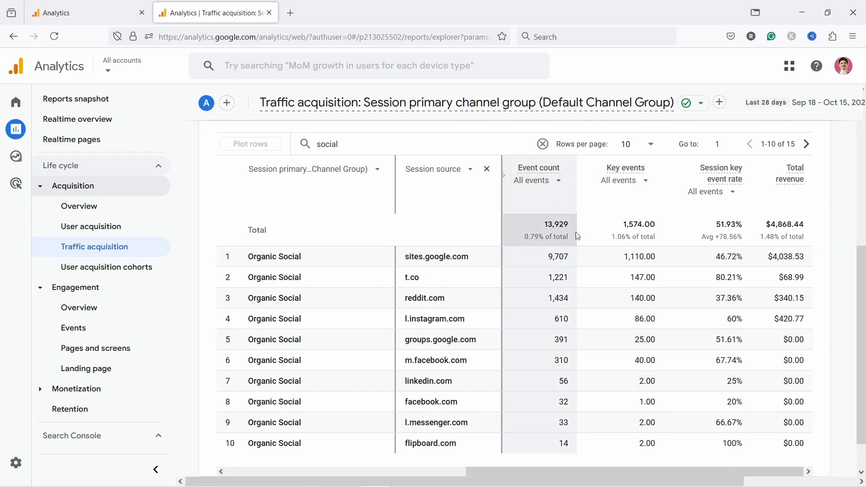
left_click_drag(546, 471, 270, 471)
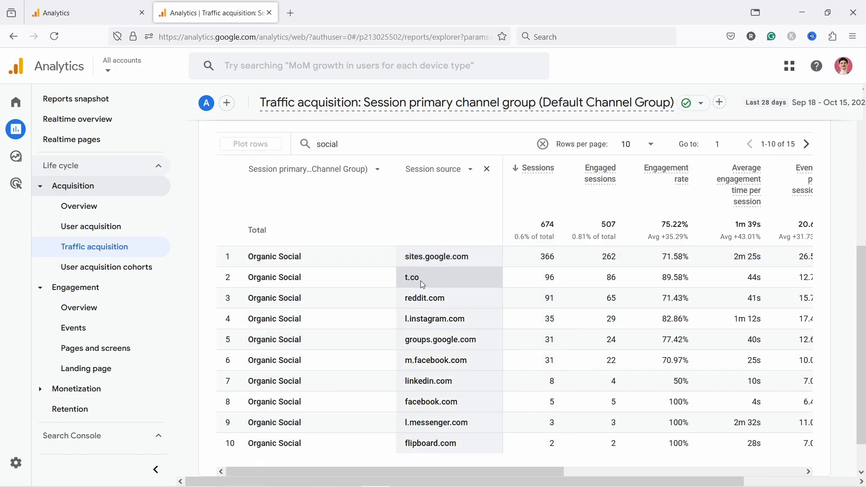
left_click_drag(523, 471, 589, 471)
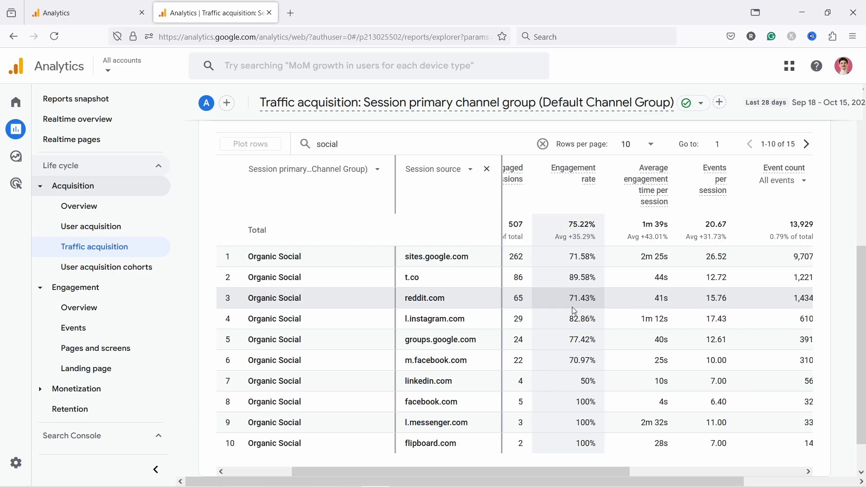
scroll(572, 310, "right", 3)
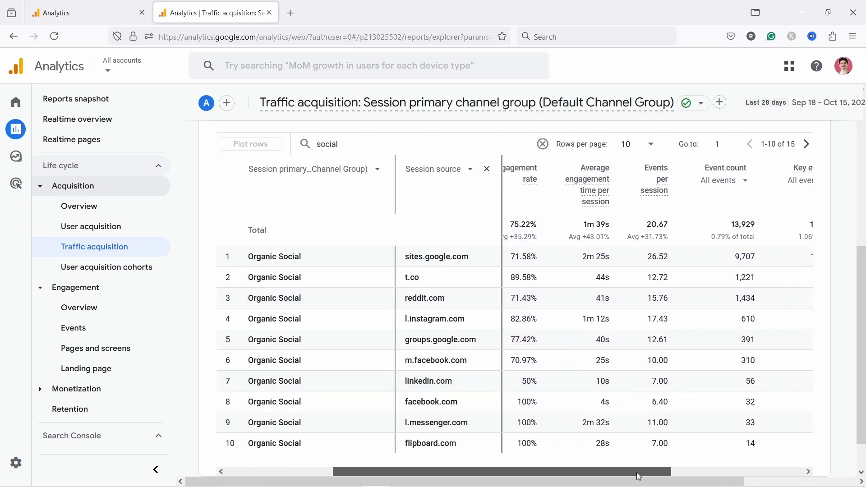